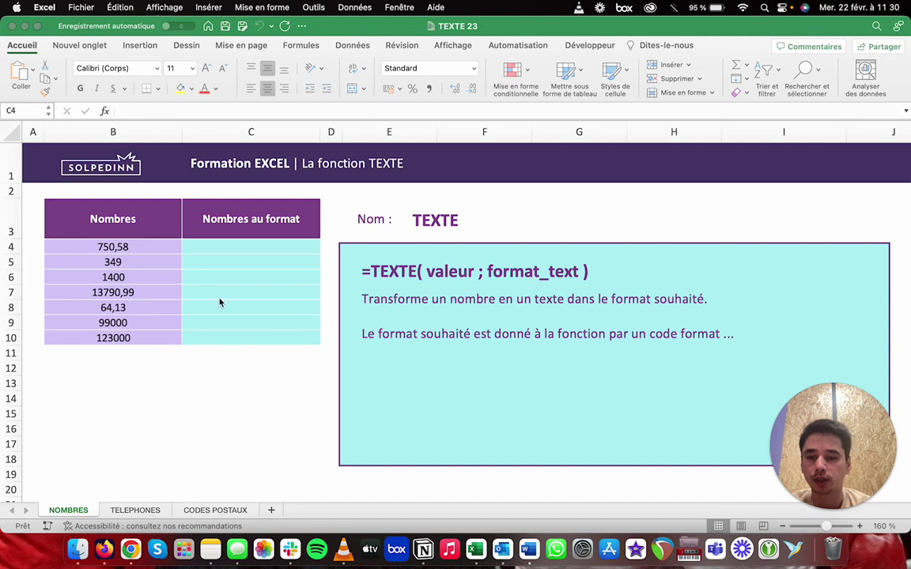
Enter =TEXTE(B4;"0 000,00") in C4 so 750,58 displays as 0 750,58
left_click(210, 245)
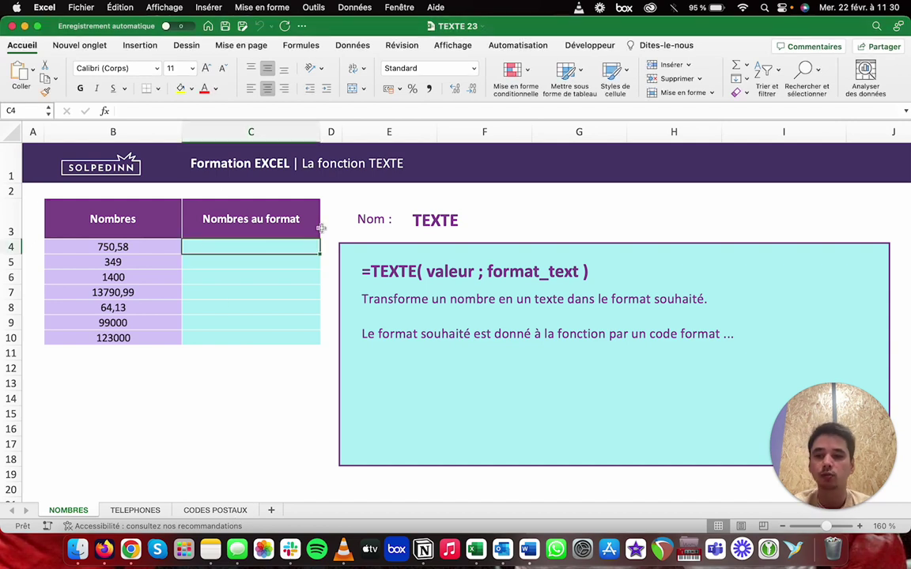
type("=")
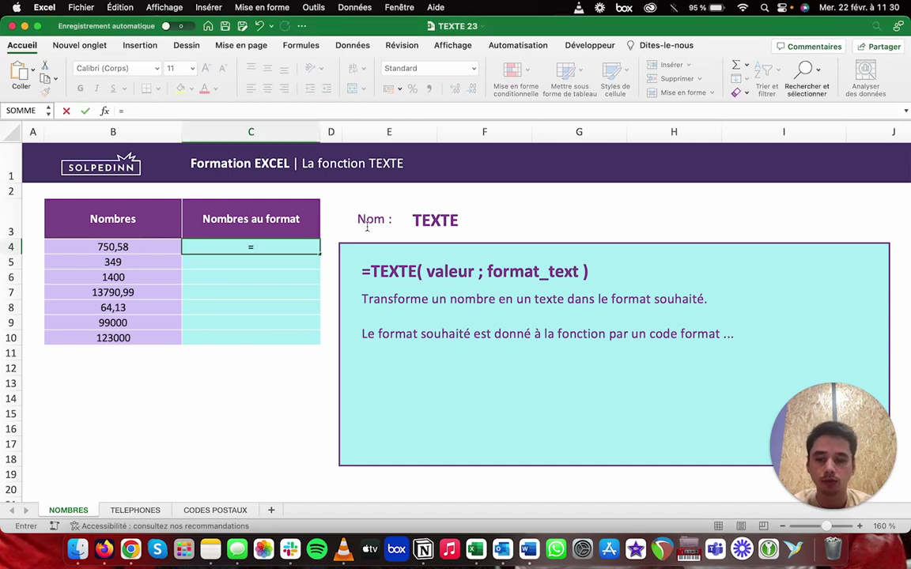
type("texte")
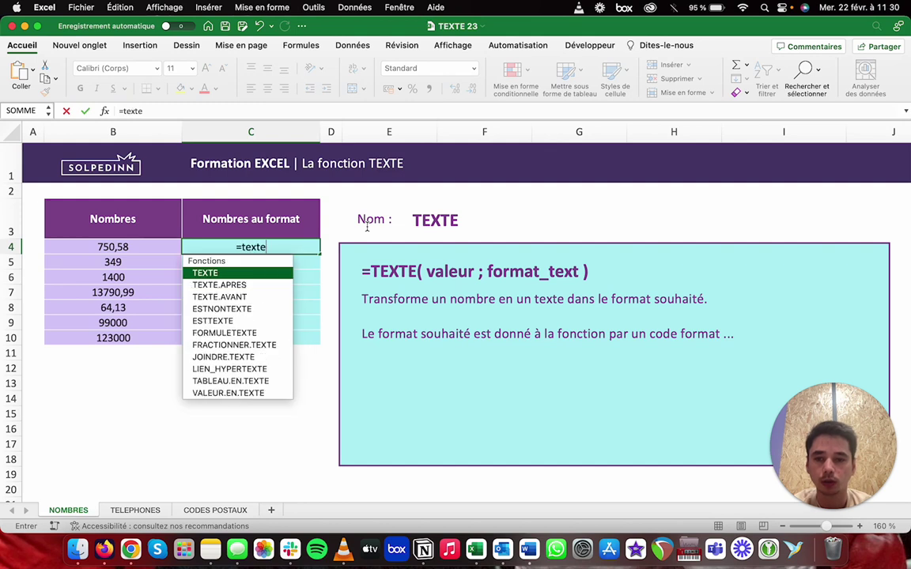
key("Tab")
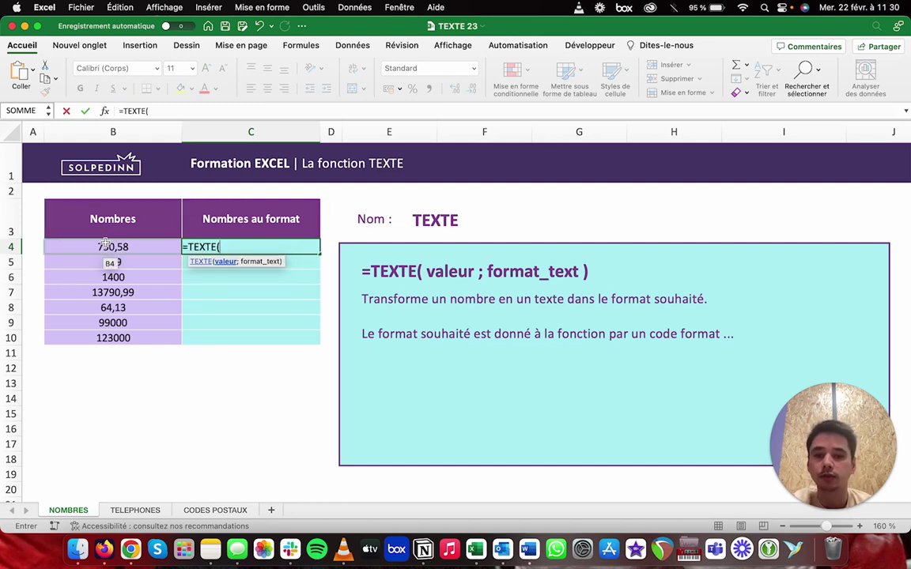
left_click(106, 243)
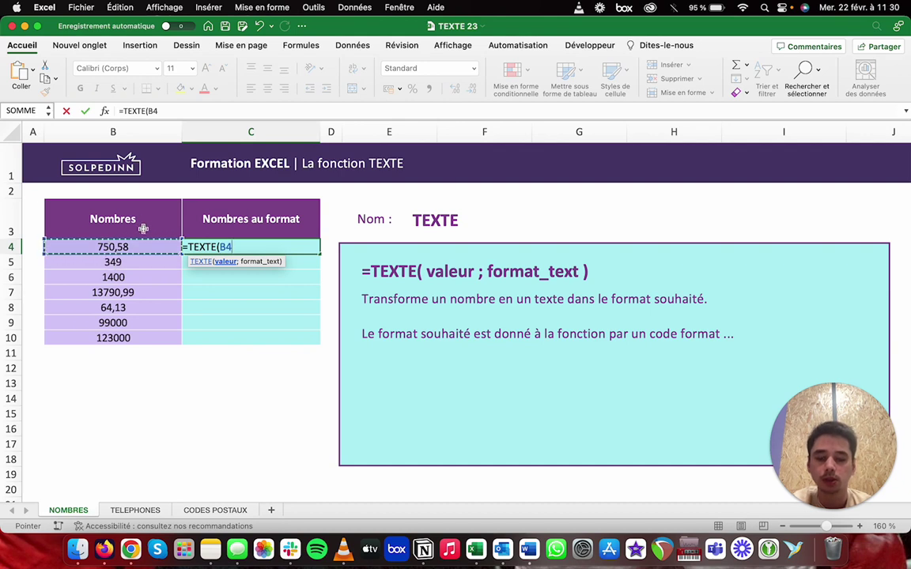
type(";")
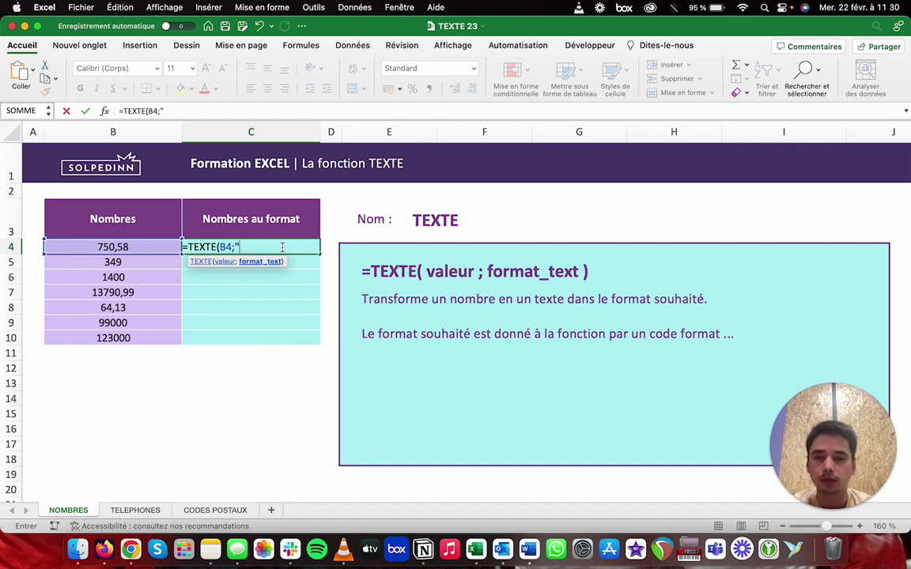
type("0")
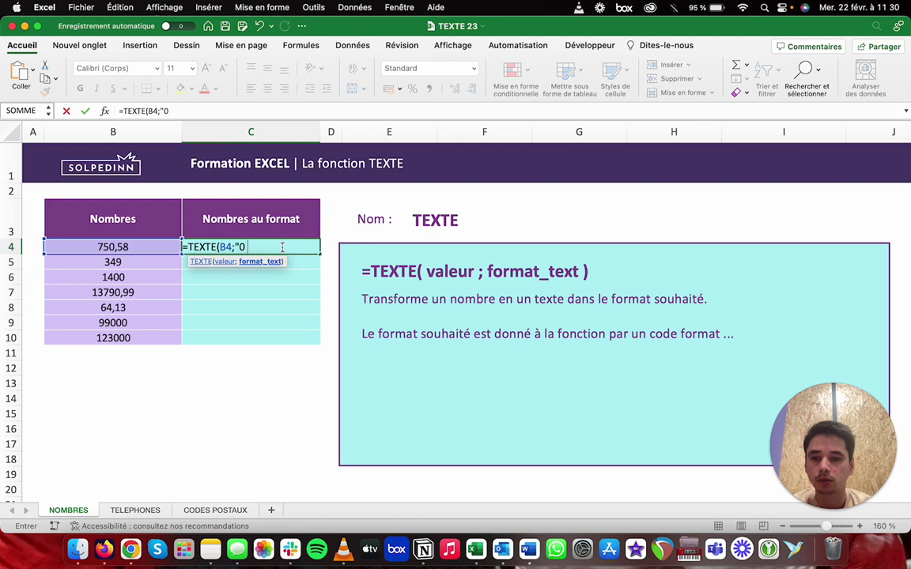
type(" 000,")
type("00")
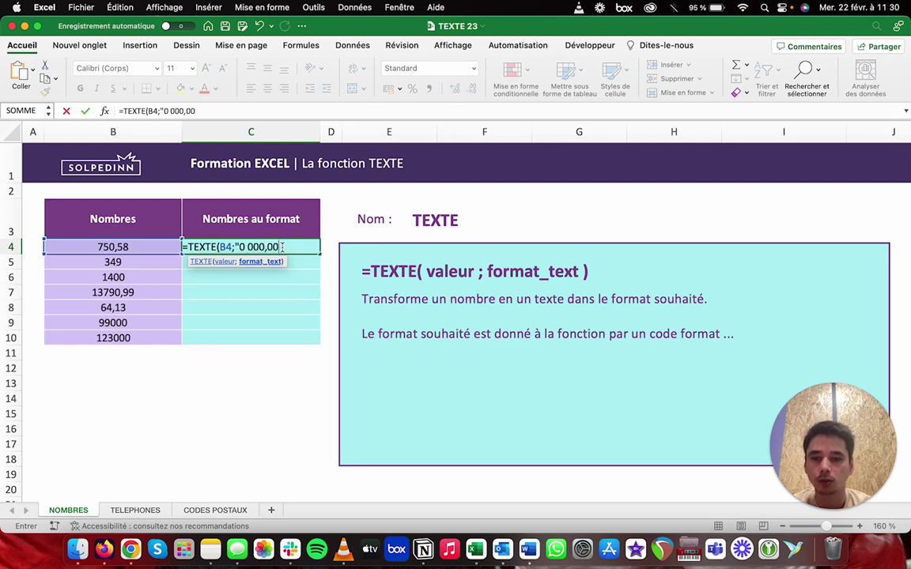
type("\")")
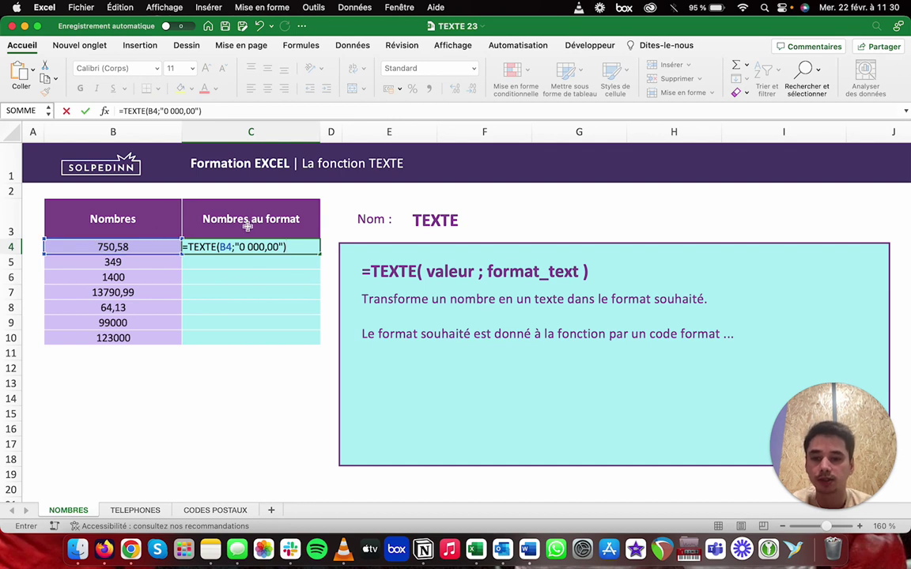
key("Return")
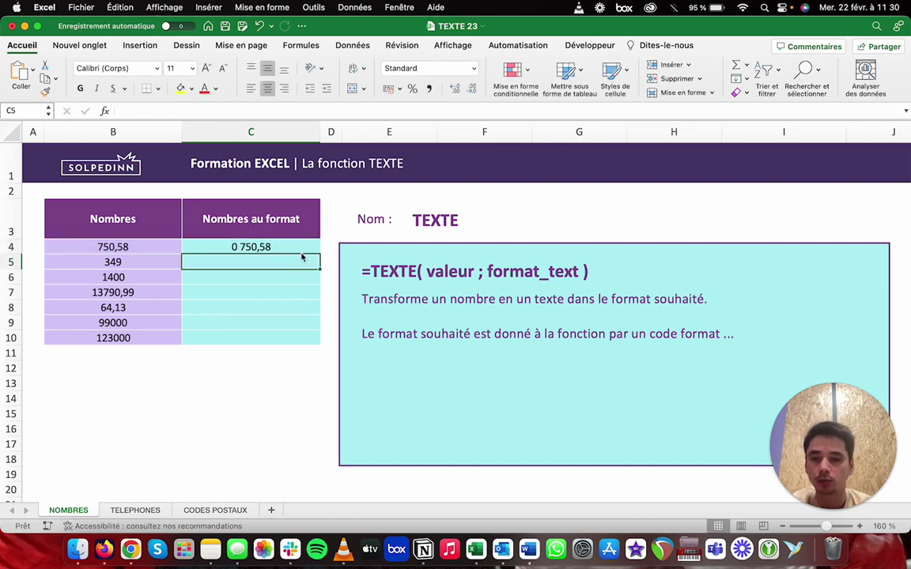
Fill the C4 TEXTE formula down to C10 and check the copied formula in C5
left_click(297, 247)
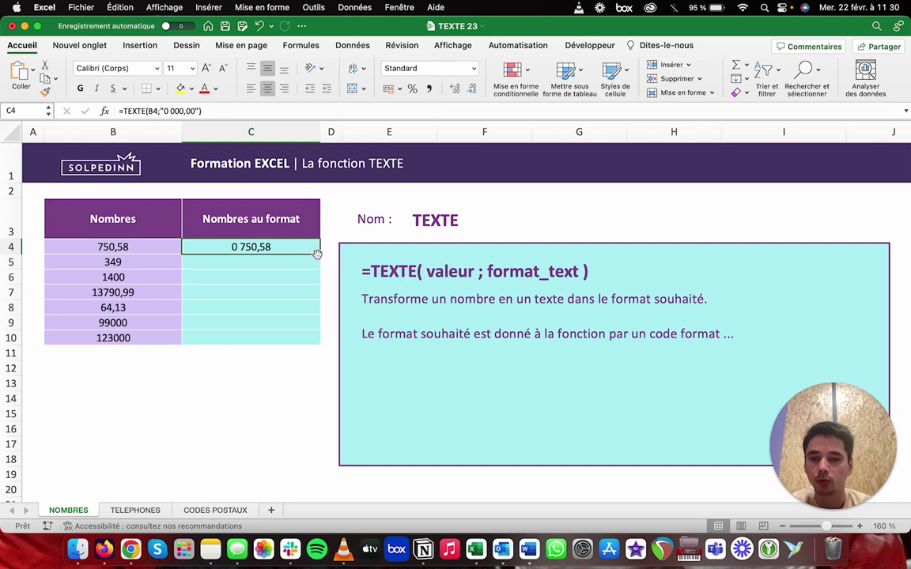
left_click_drag(316, 253, 316, 340)
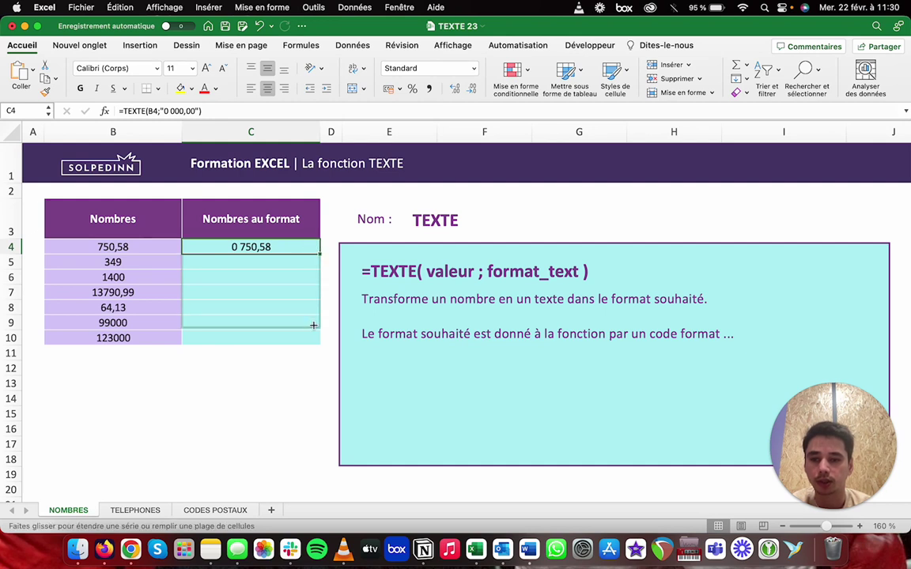
left_click(261, 262)
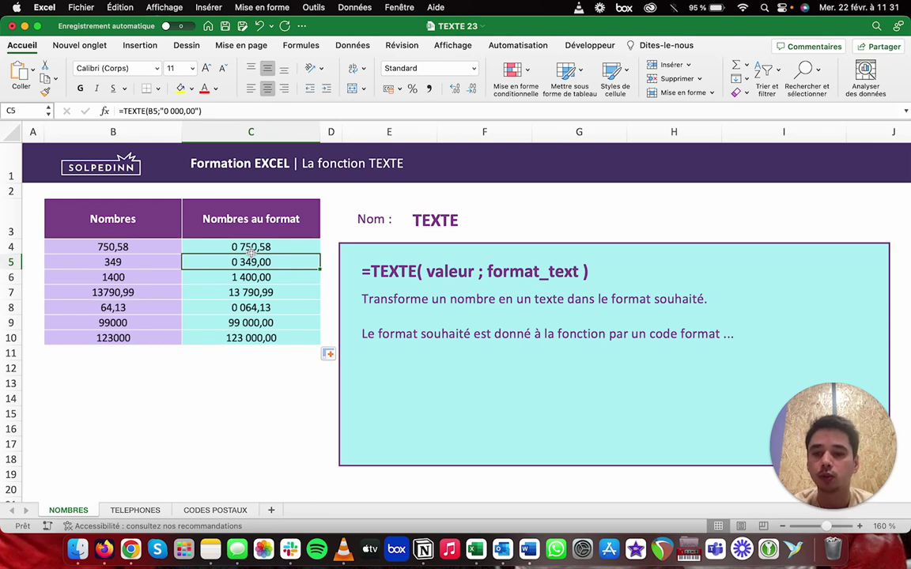
left_click(251, 248)
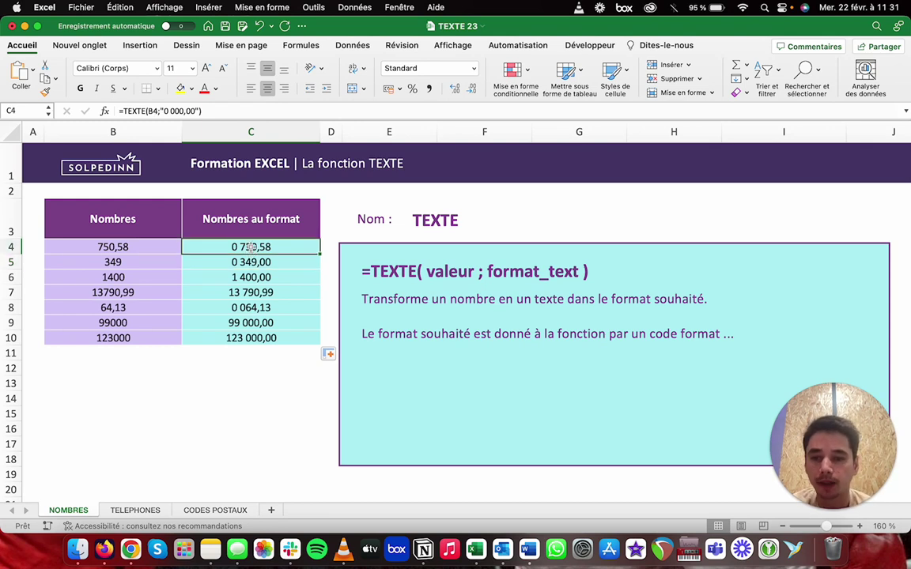
Replace the 0 000,00 format code in C4's TEXTE formula with # ###,##
double_click(250, 248)
left_click_drag(239, 247, 274, 247)
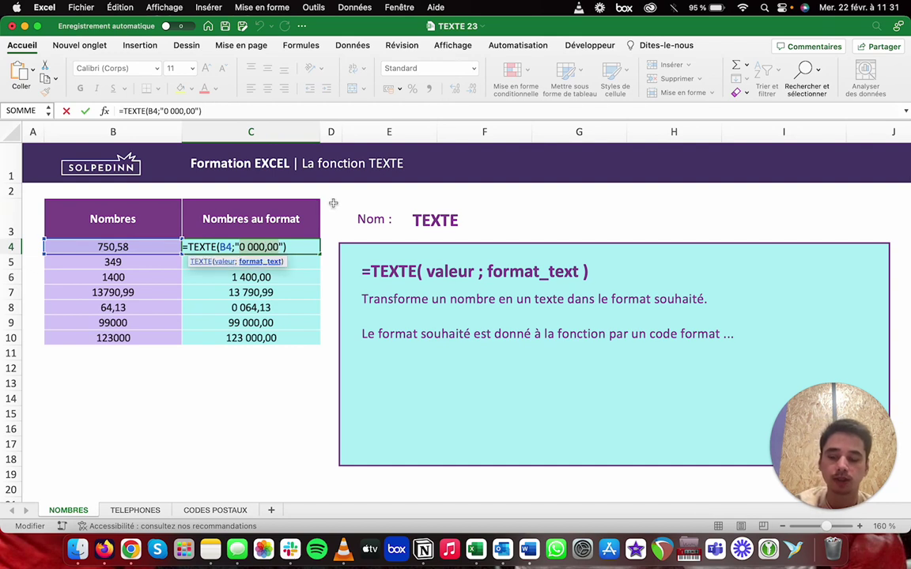
type("# #")
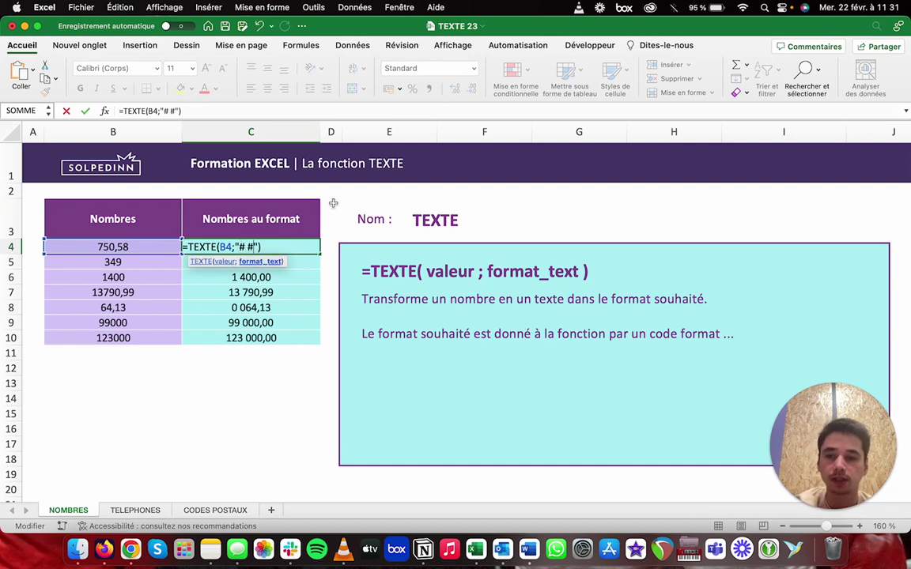
type("##,")
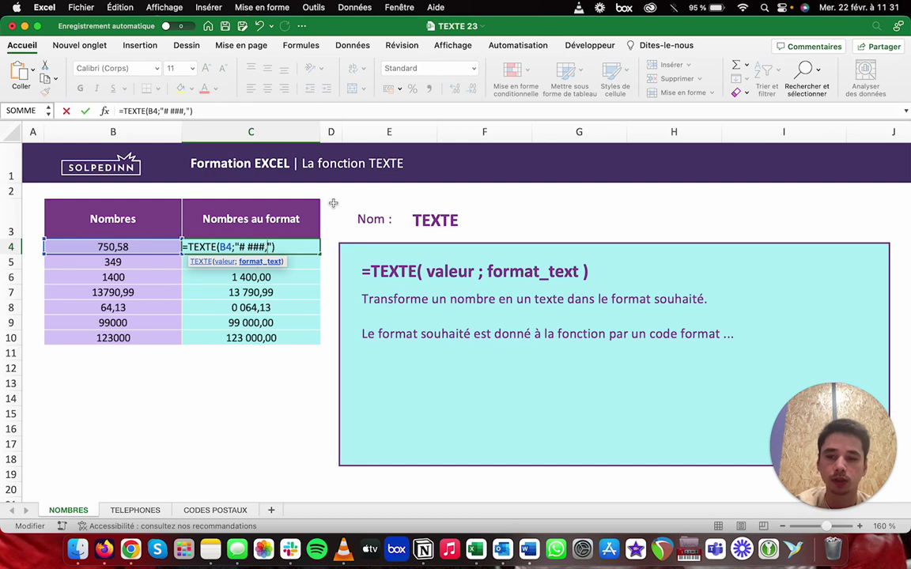
type("##")
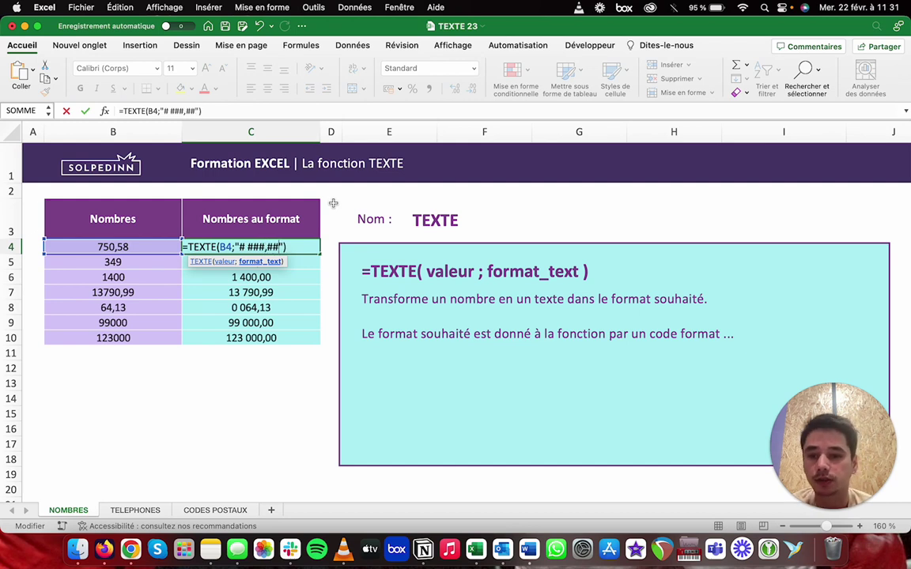
key("Return")
key("Up")
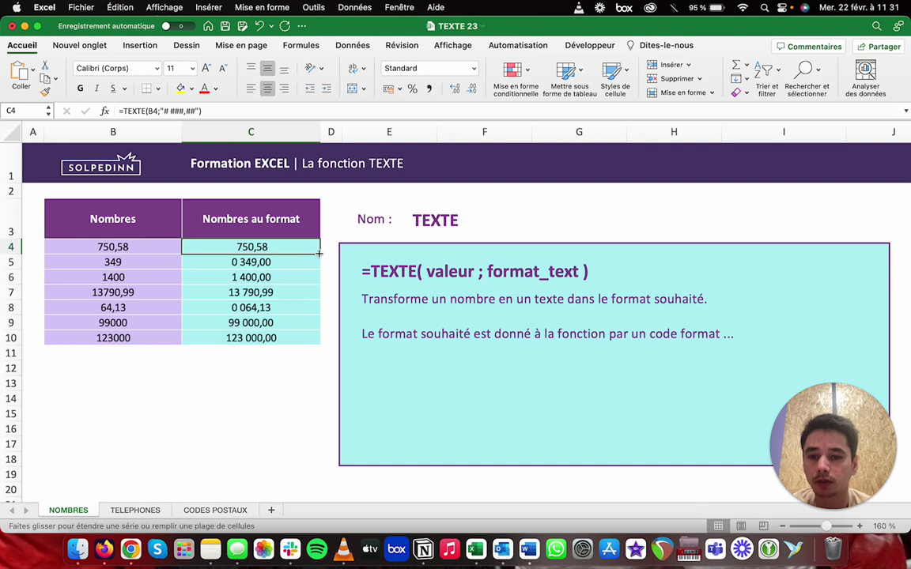
Copy the # ###,## formula down to C10, then go to the TELEPHONES sheet
left_click_drag(319, 253, 320, 345)
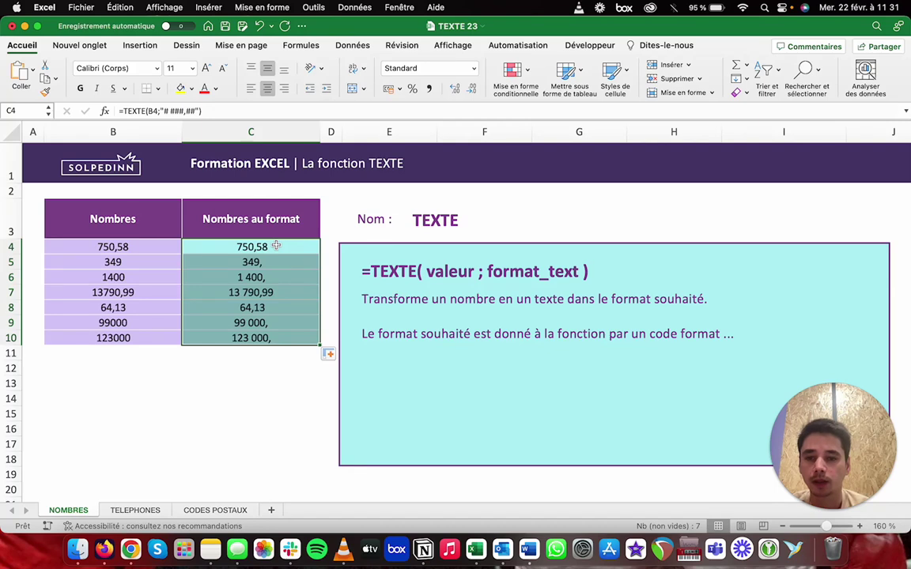
left_click(276, 246)
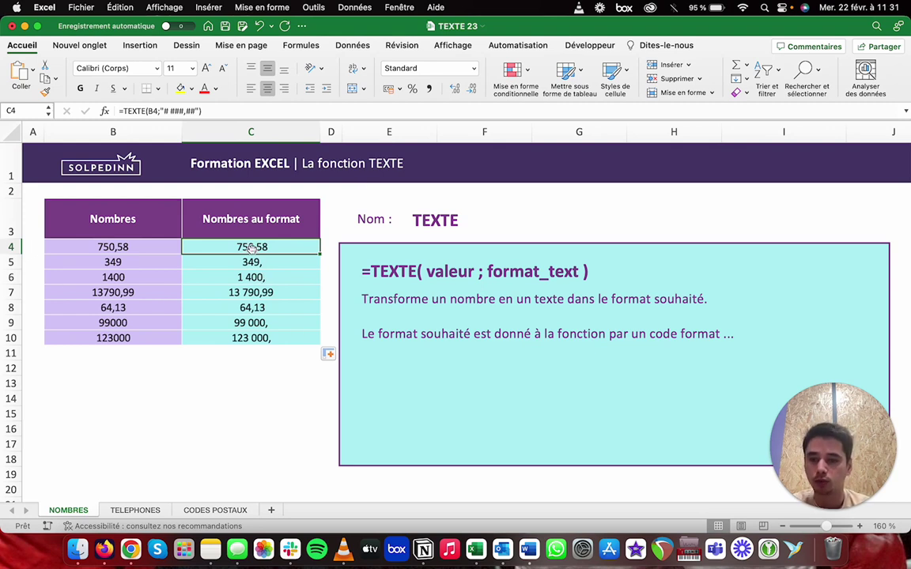
left_click(130, 510)
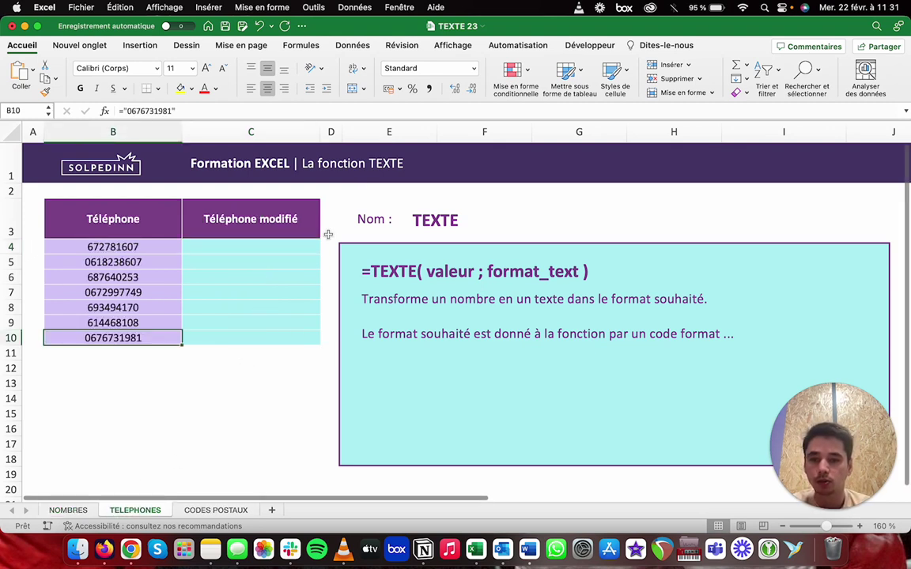
left_click(252, 246)
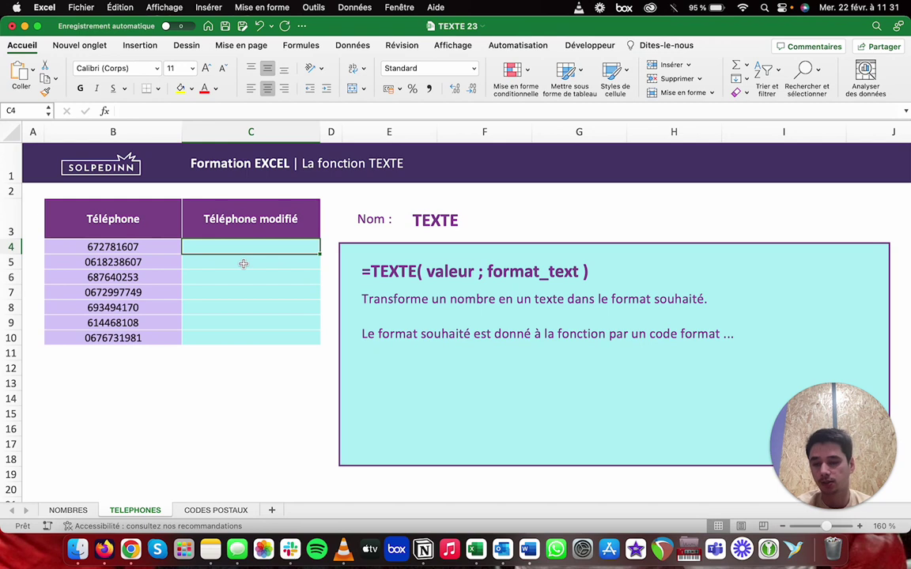
type("=")
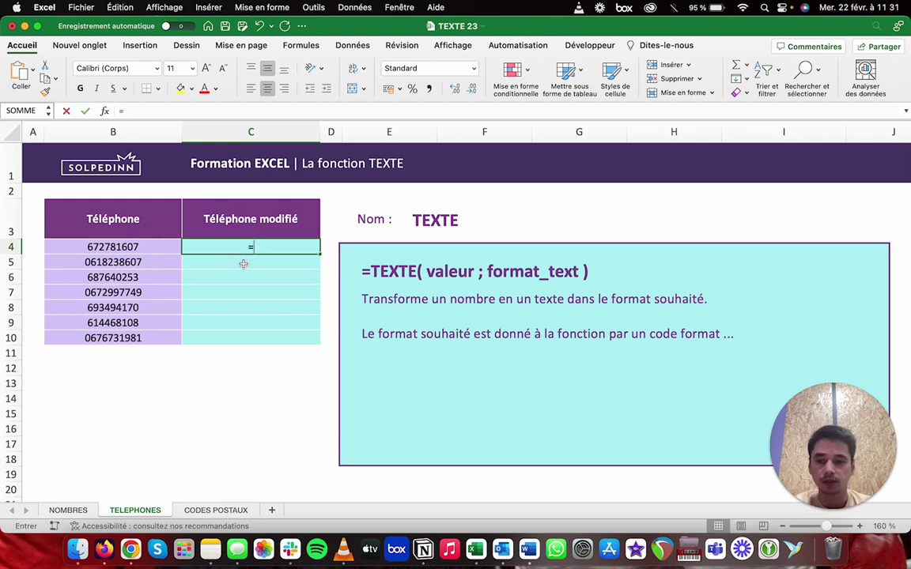
type("text")
key("Tab")
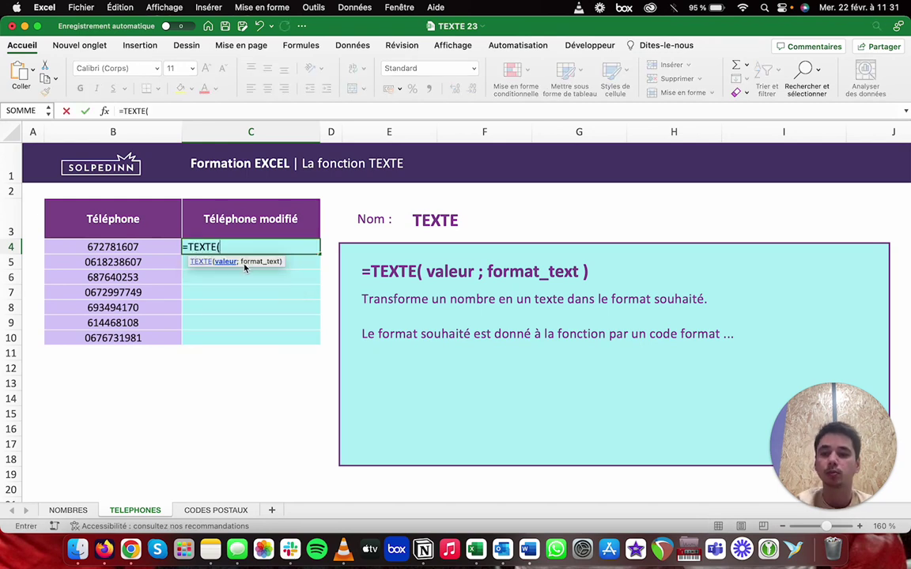
left_click(116, 247)
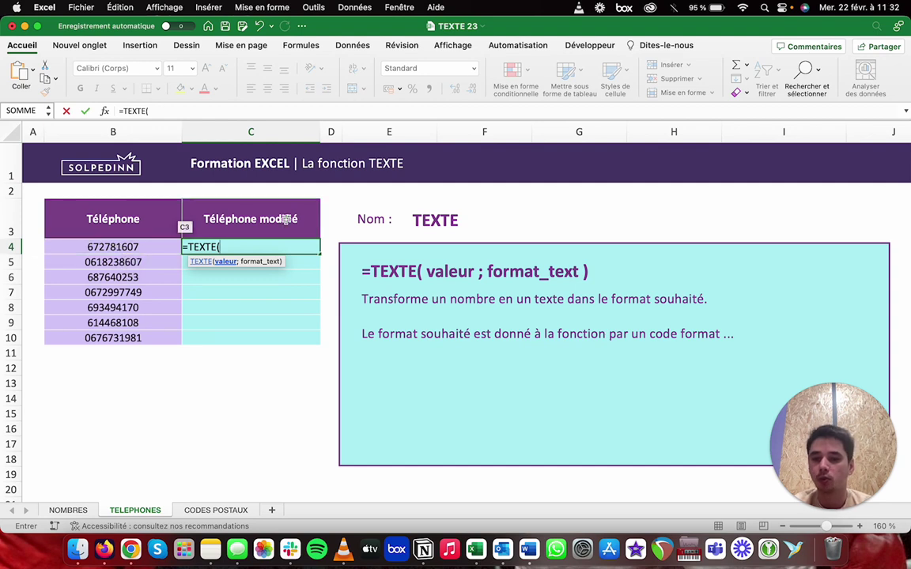
left_click(118, 247)
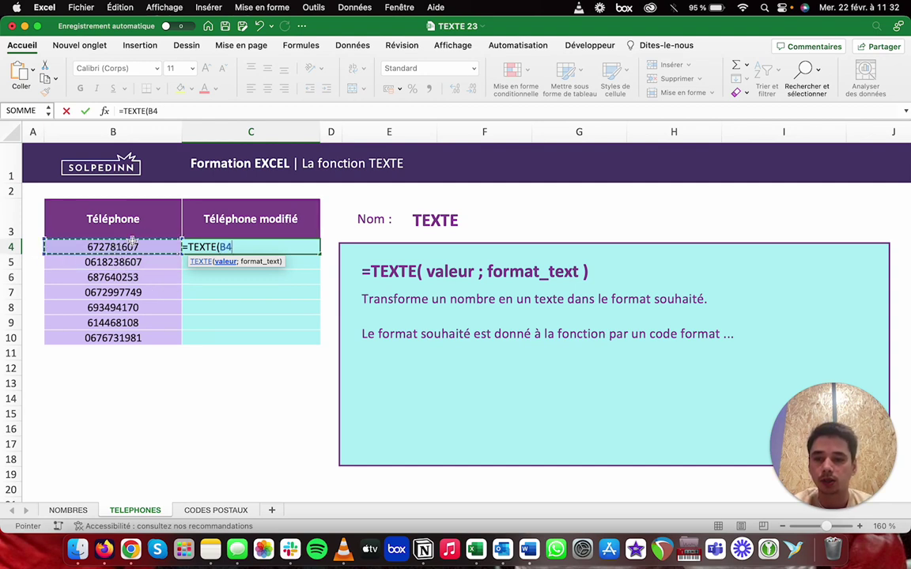
type(";")
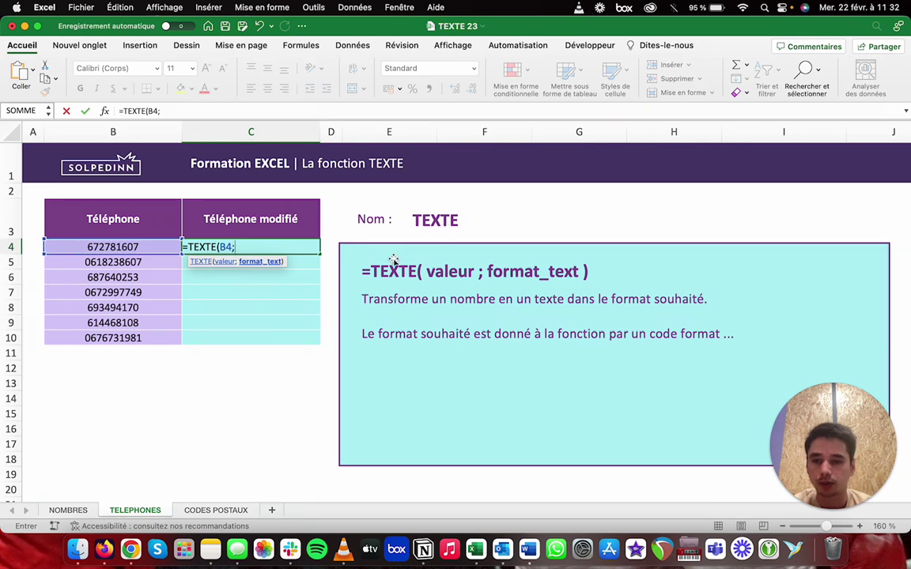
type("\"0")
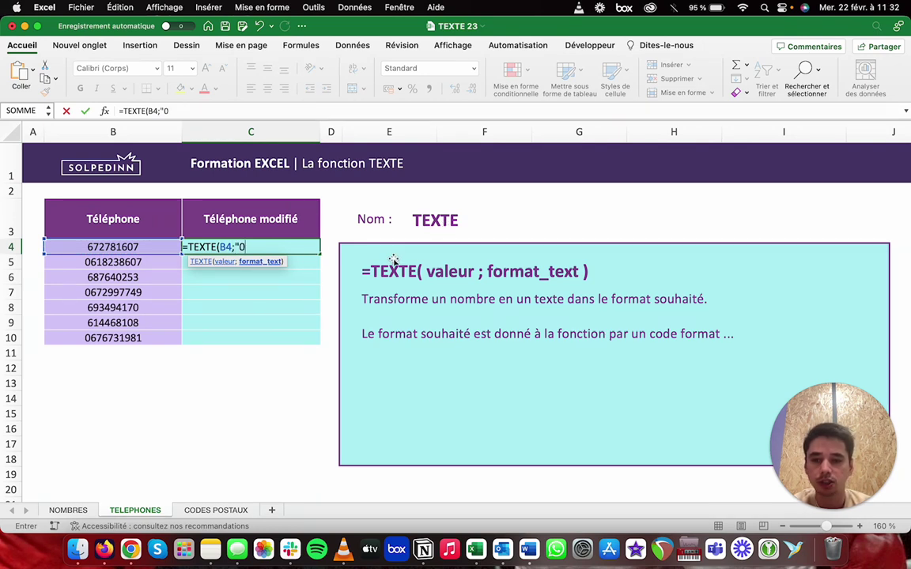
type("000")
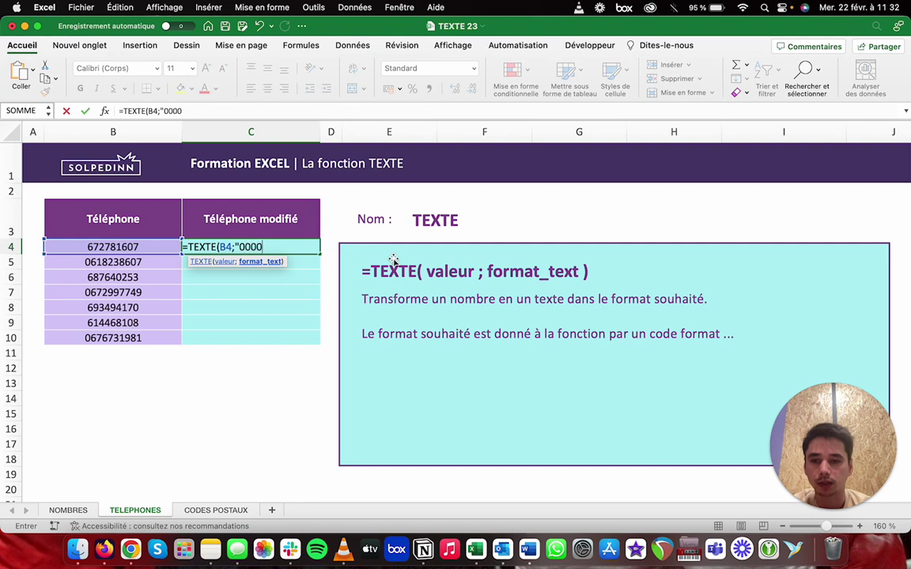
type("000000\"")
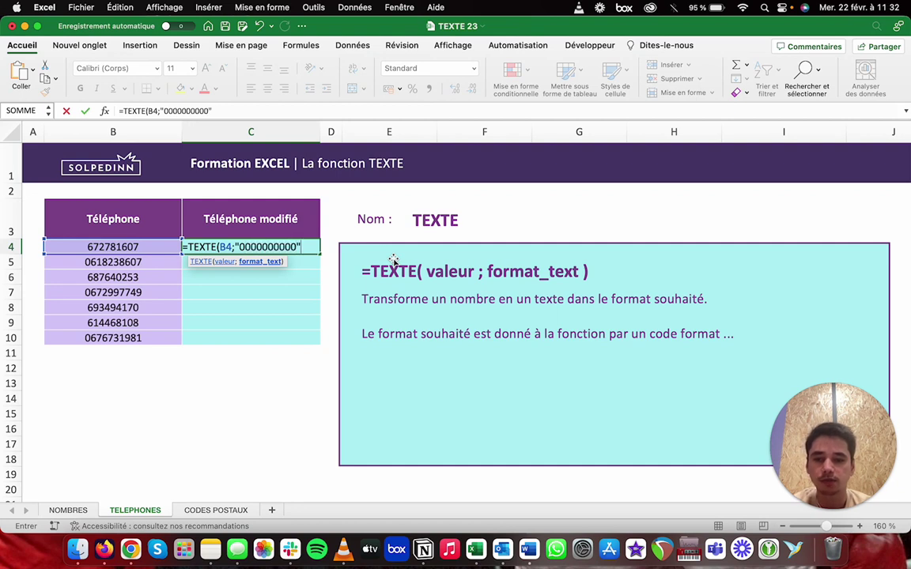
type(")")
key("Return")
left_click(278, 246)
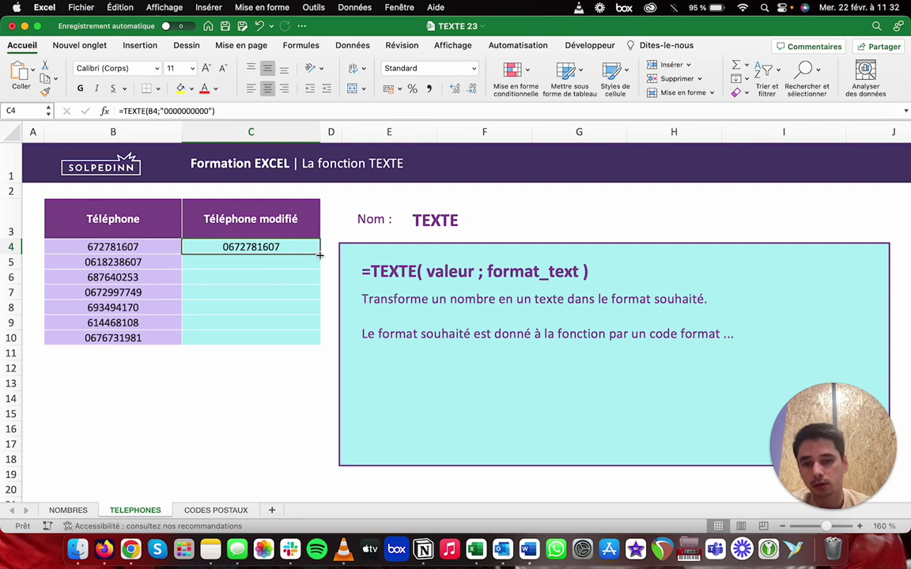
left_click_drag(320, 254, 315, 339)
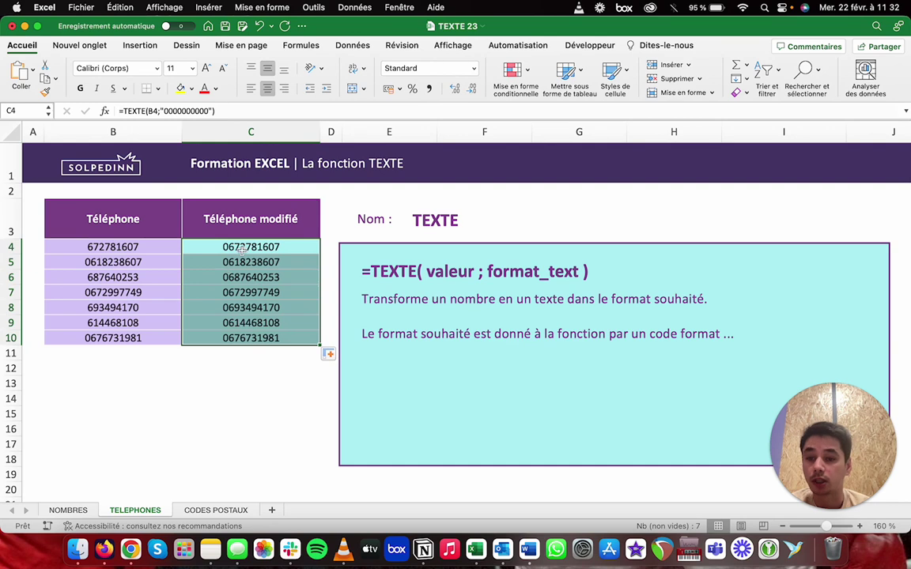
double_click(243, 247)
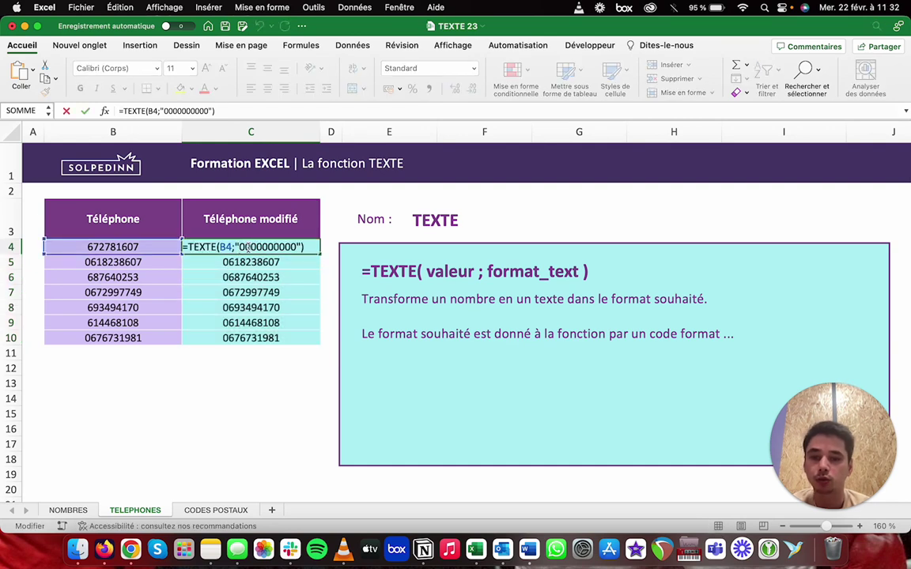
left_click(249, 247)
left_click(263, 248)
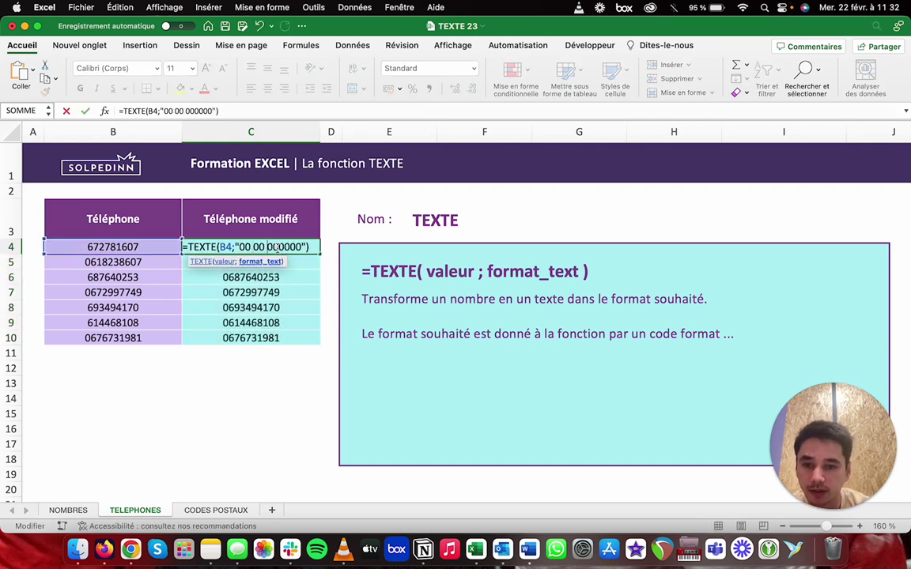
left_click(278, 248)
left_click(293, 248)
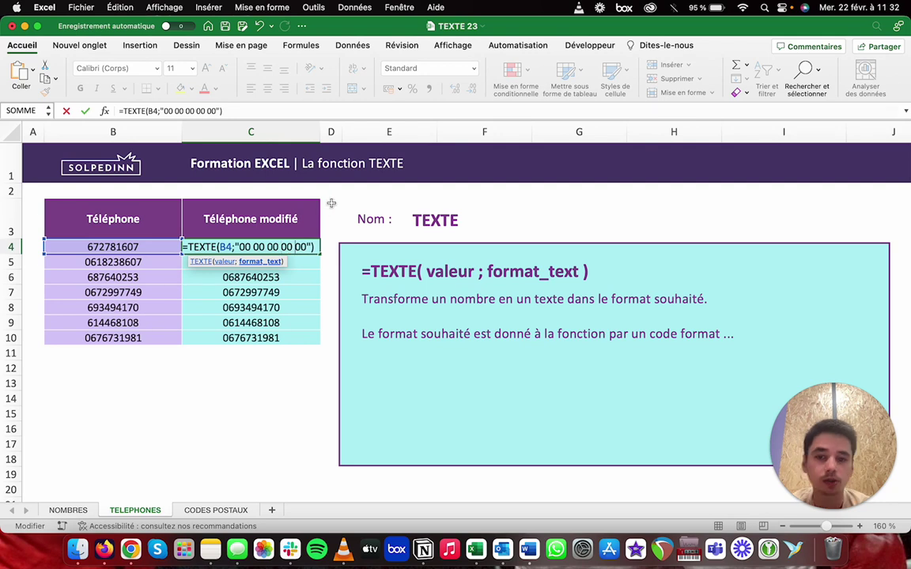
key("Return")
key("Up")
left_click_drag(321, 254, 314, 344)
left_click(237, 277)
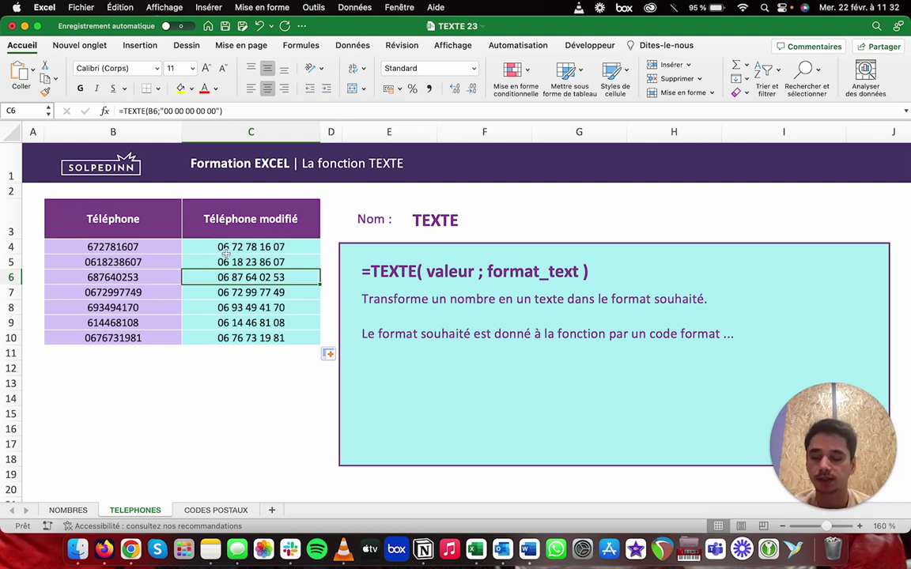
On the CODES POSTAUX sheet, enter =TEXTE(B4;"00000") in C4 to show 92500
left_click(226, 510)
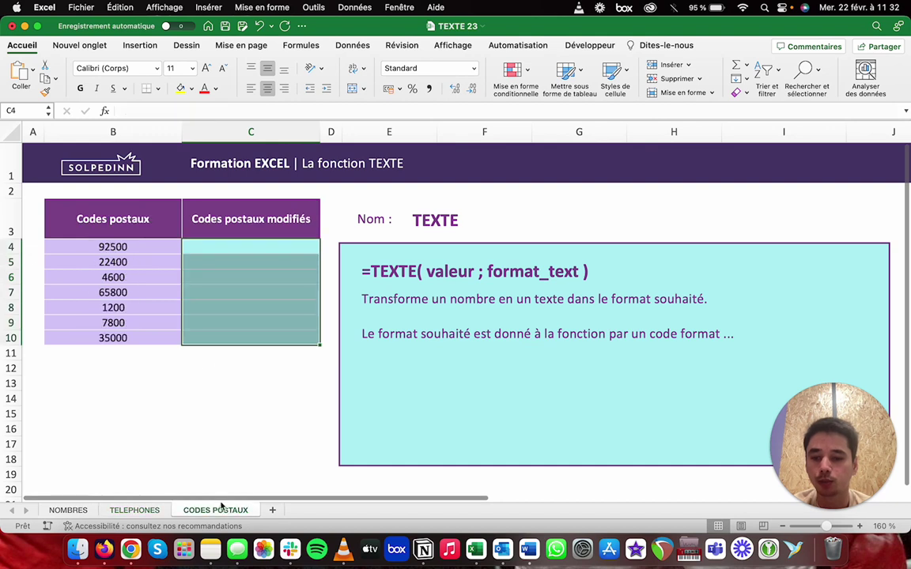
left_click(201, 244)
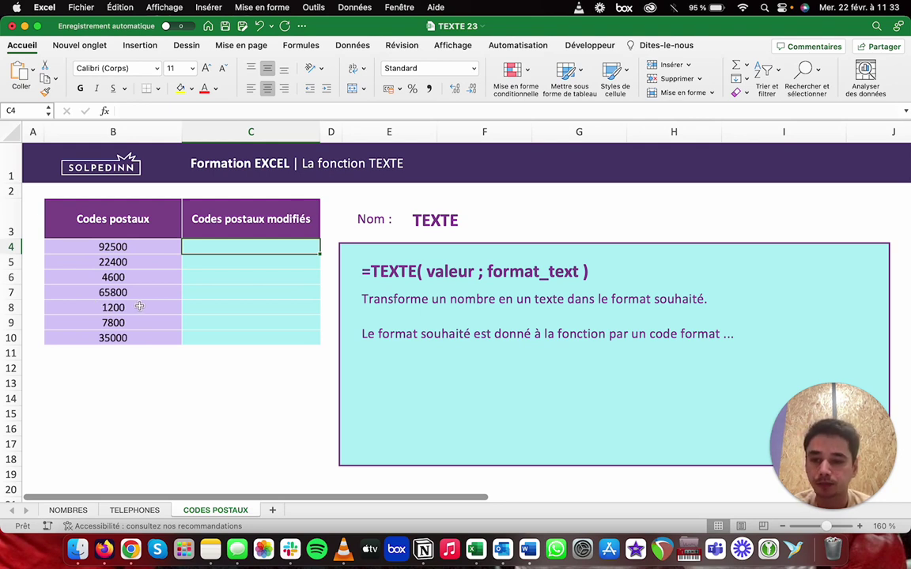
type("=")
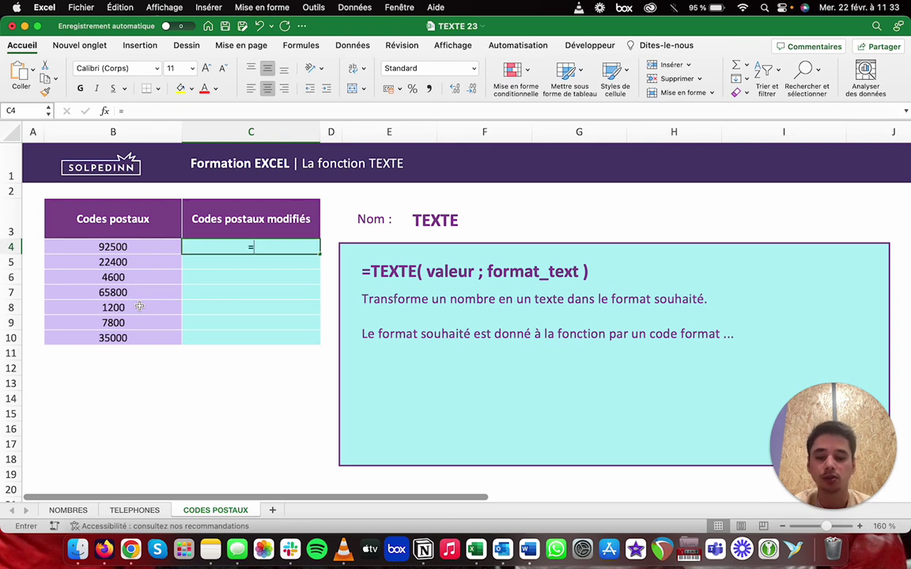
type("tex")
key("Tab")
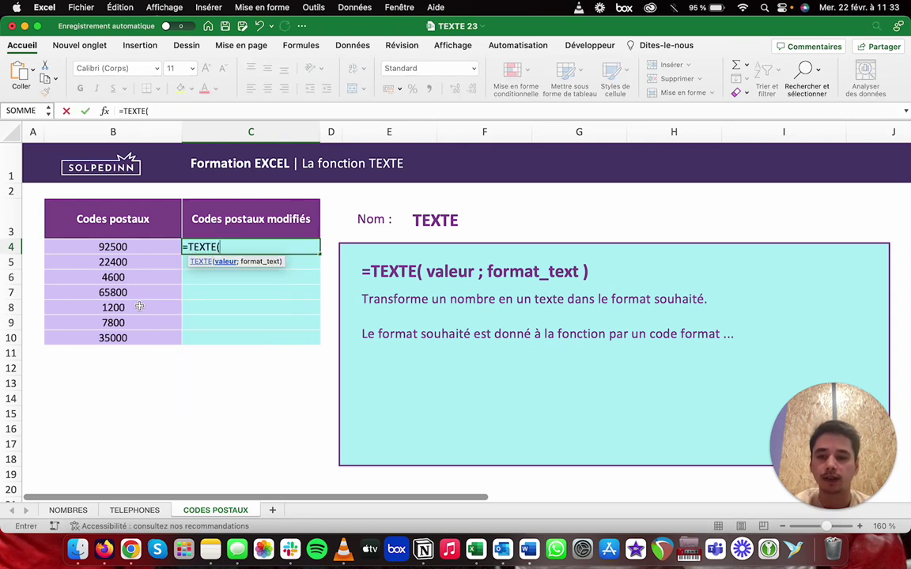
left_click(86, 245)
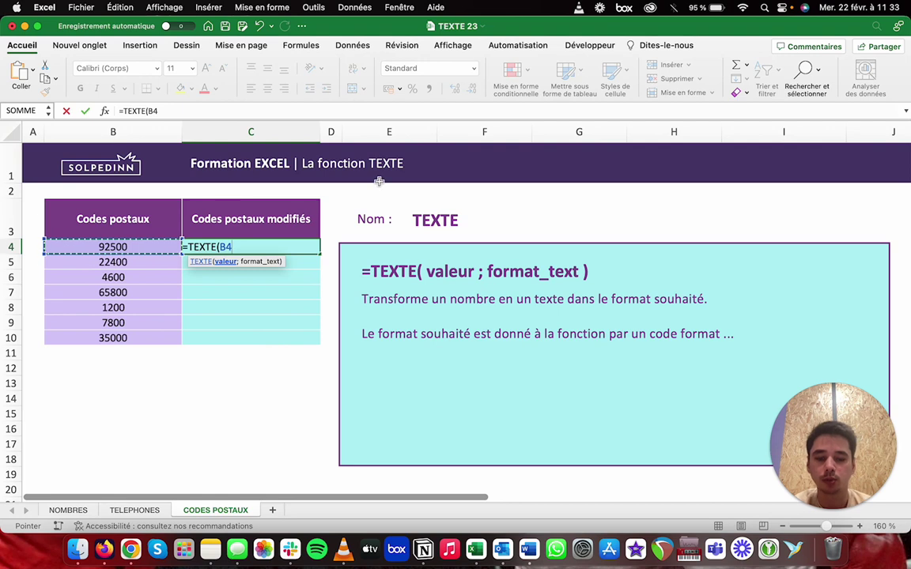
type(";\"0")
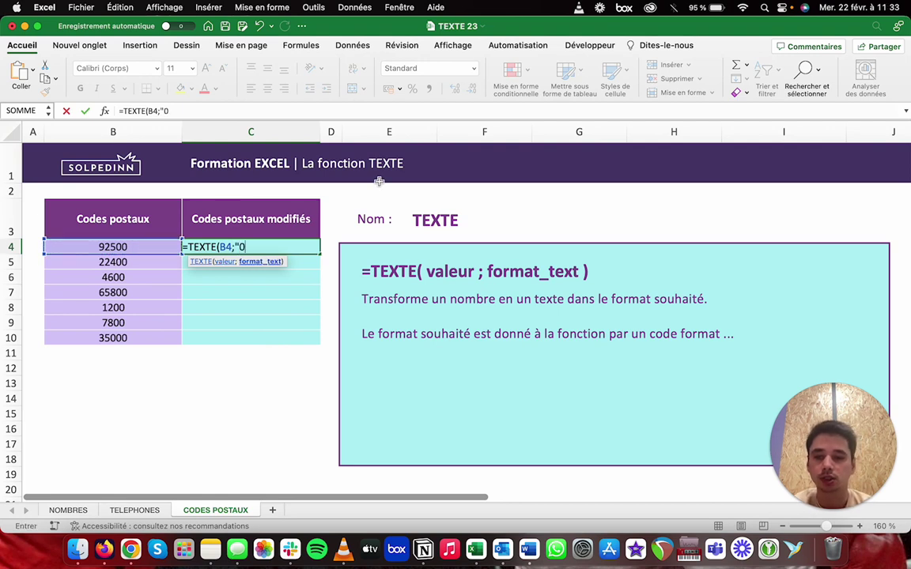
type("0000\"")
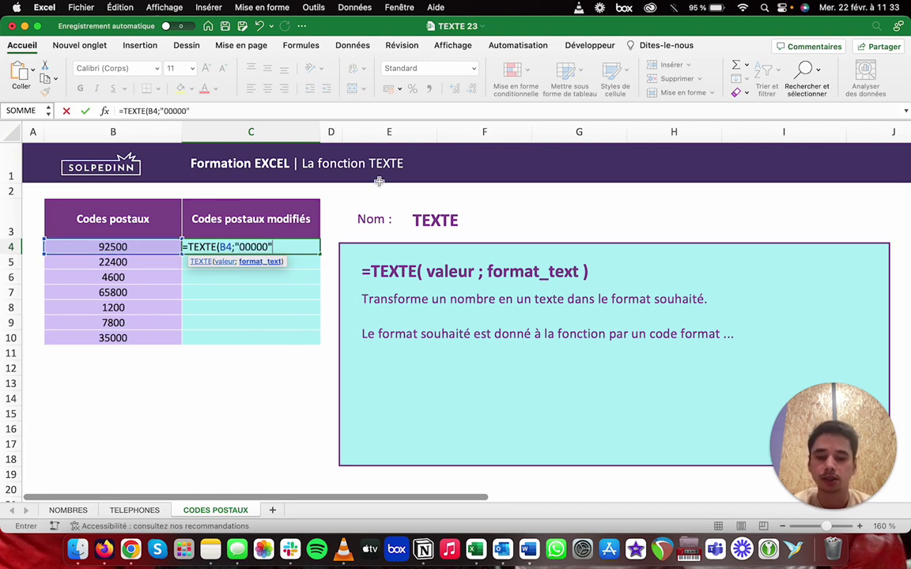
type(")")
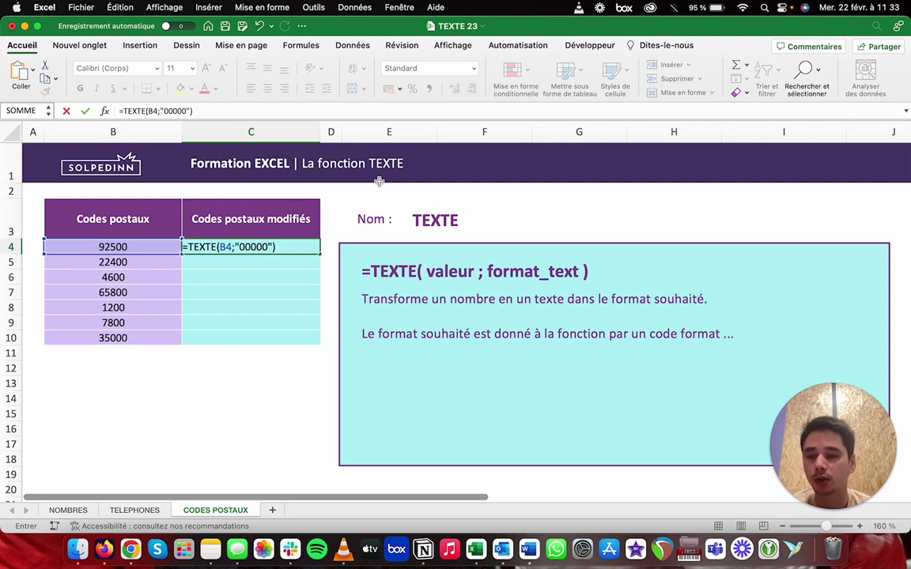
key("Return")
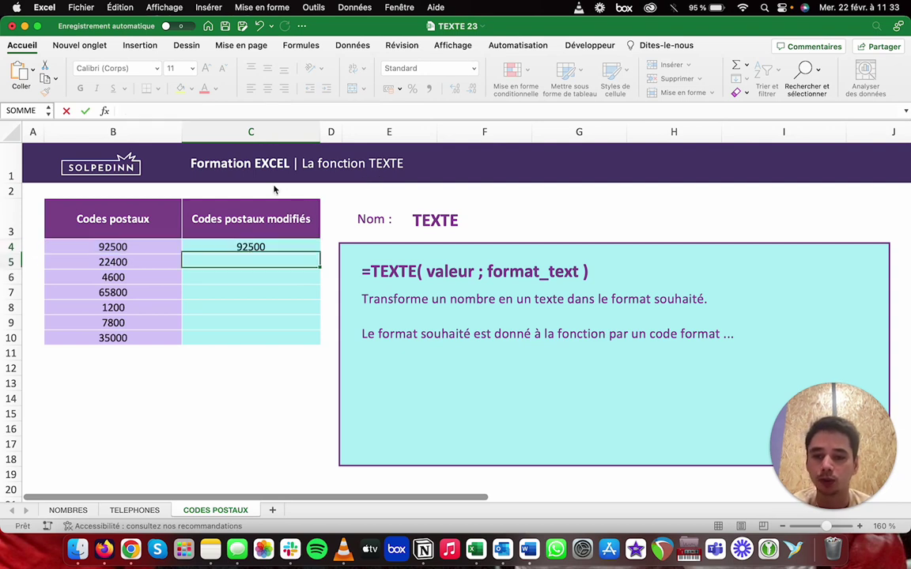
key("Up")
Fill the postal-code formula down to C10 and check C5 and C6 show leading zeros
left_click_drag(320, 253, 316, 340)
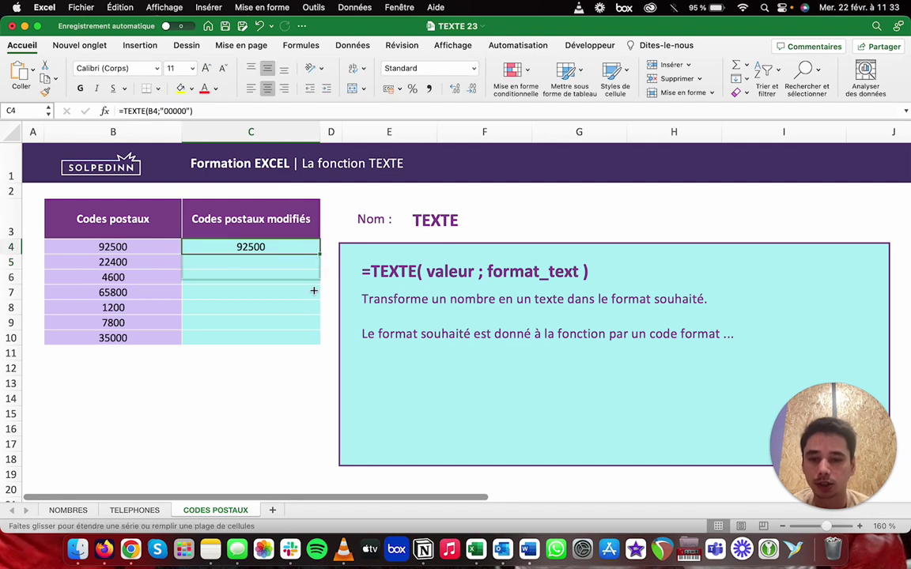
key("Down")
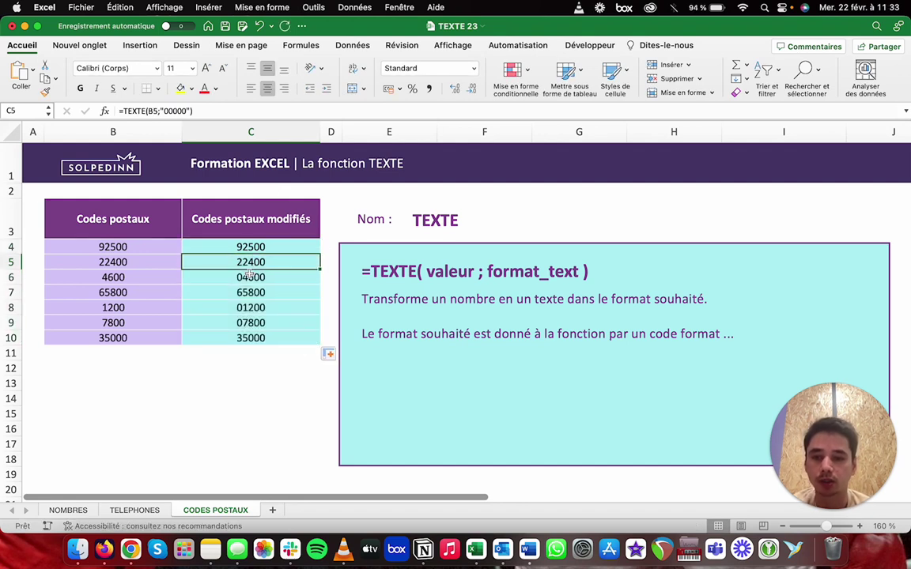
key("Down")
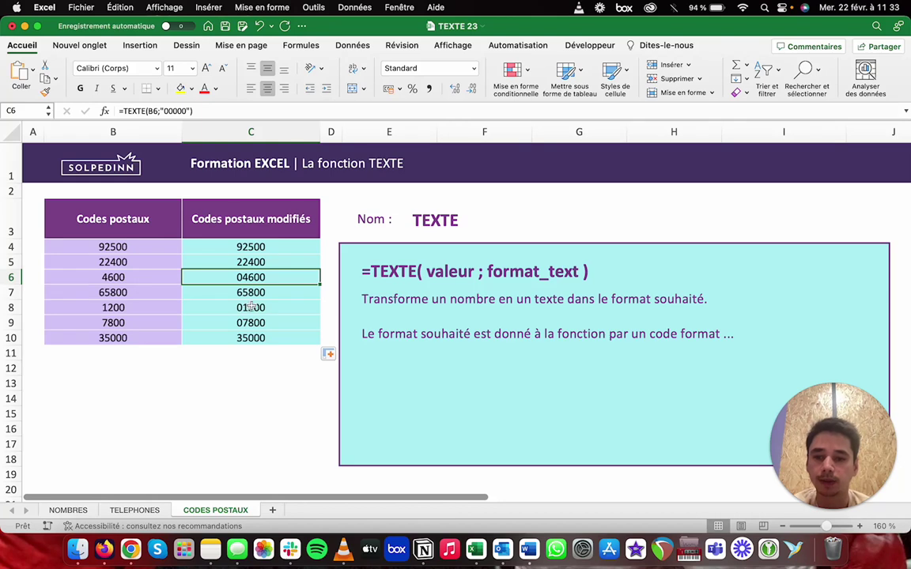